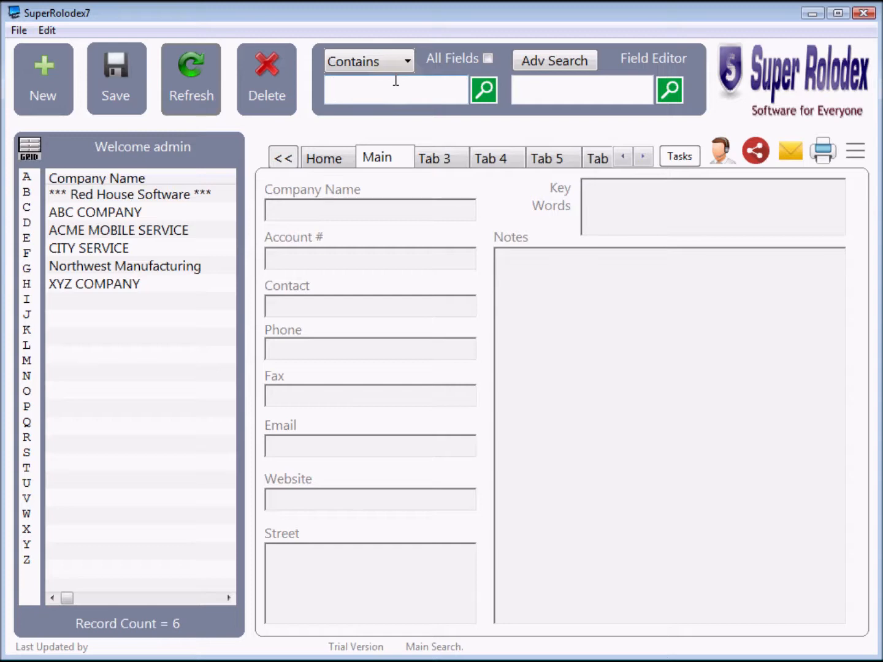
Add a new record and enter MyTopSecretStuff as its company name
left_click(391, 85)
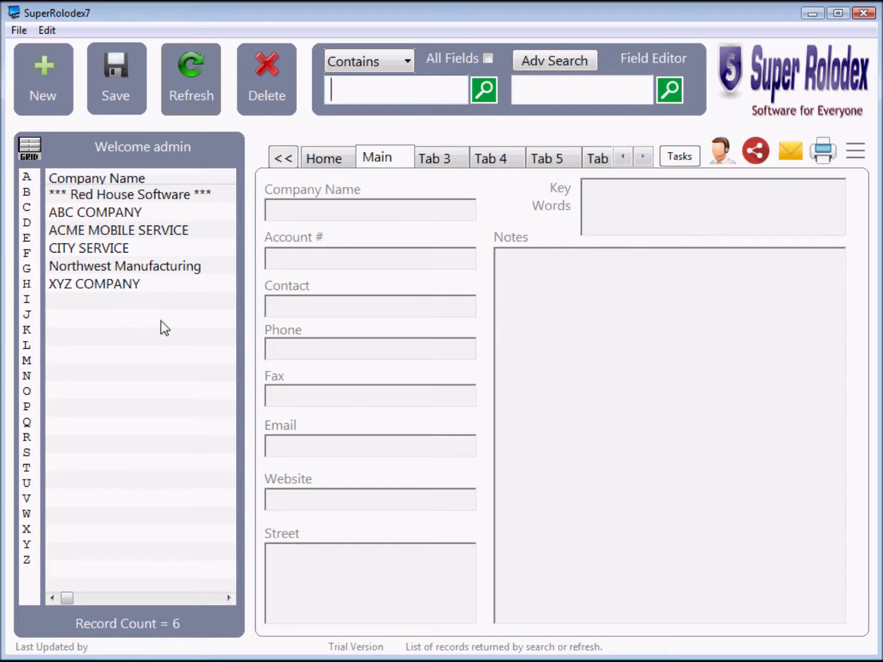
left_click(39, 95)
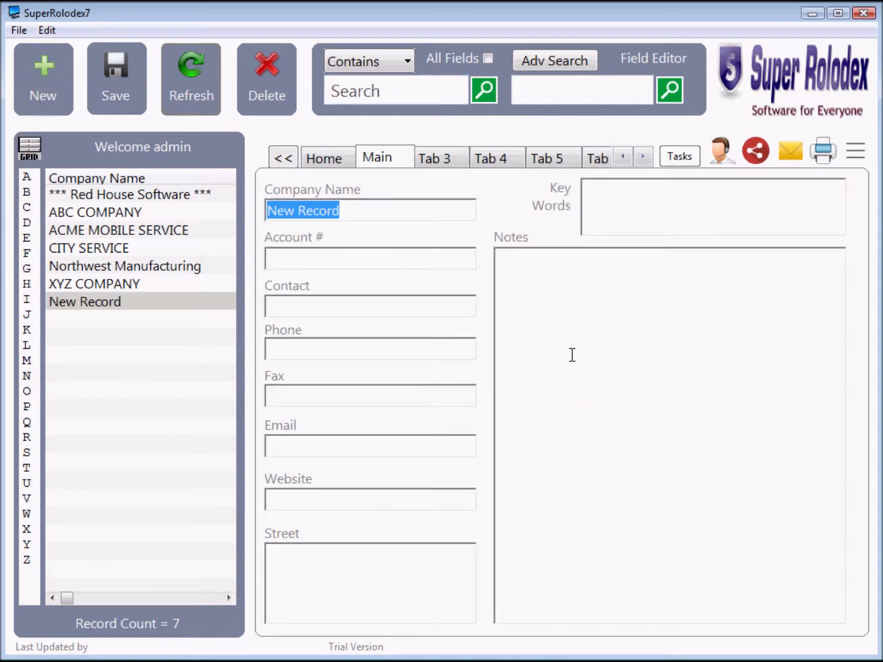
type("m")
key("BackSpace")
type("MyTop")
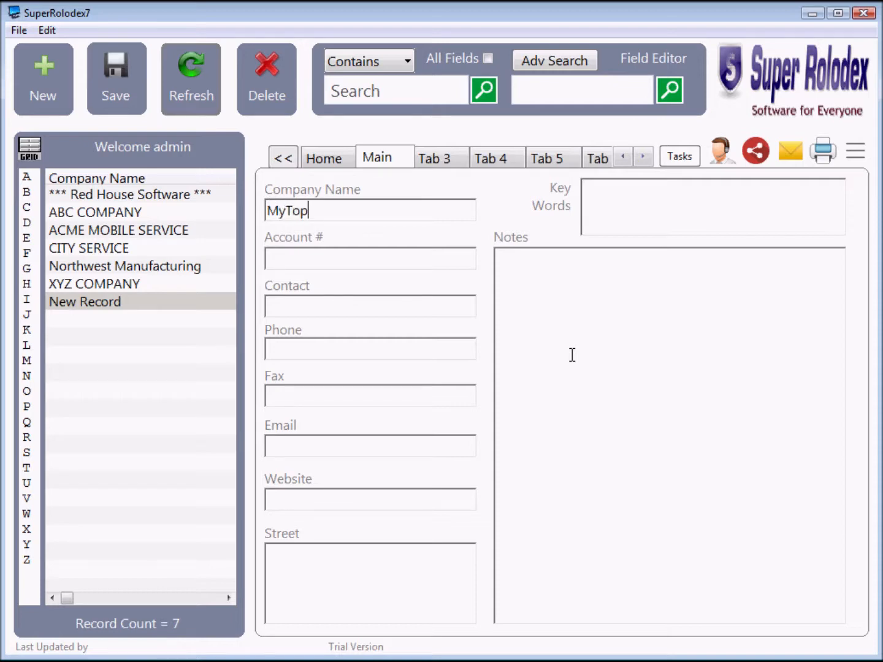
type("SecretStuff")
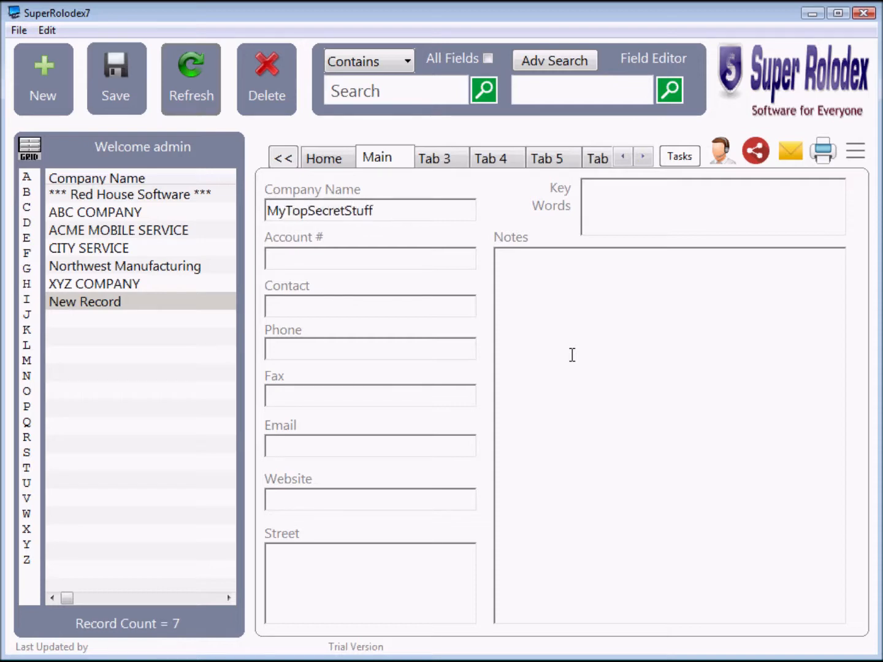
Write filler note lines ending with 'top secret recepies top secret stuff' and save the record
left_click(590, 295)
type("dkfjdkfdkfjd")
key("Return")
type("dfdfdkdkfdj")
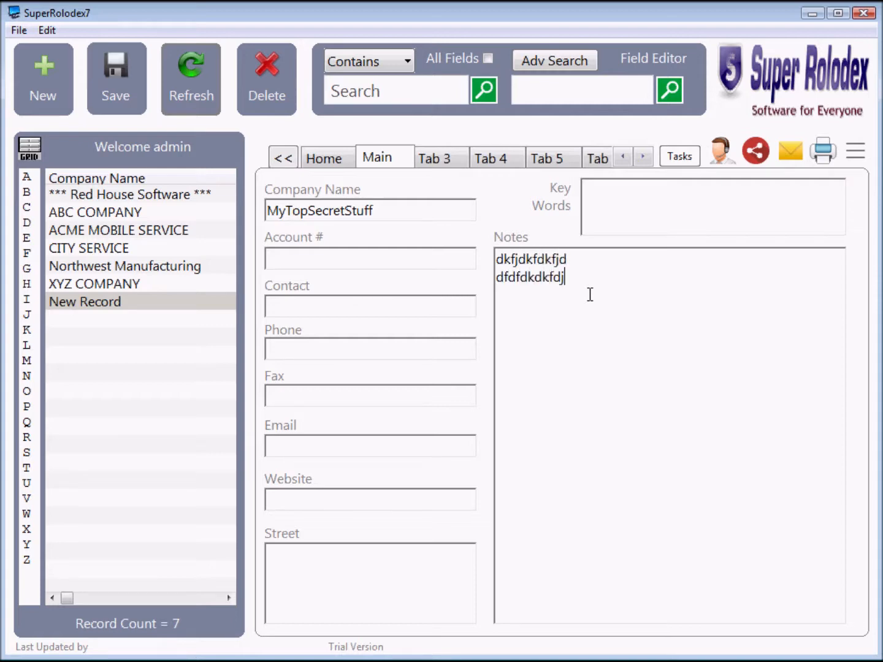
key("Return")
type("ieieiecnkdkdjf")
key("Return")
type("dkjdjfdfldjfld")
key("Return")
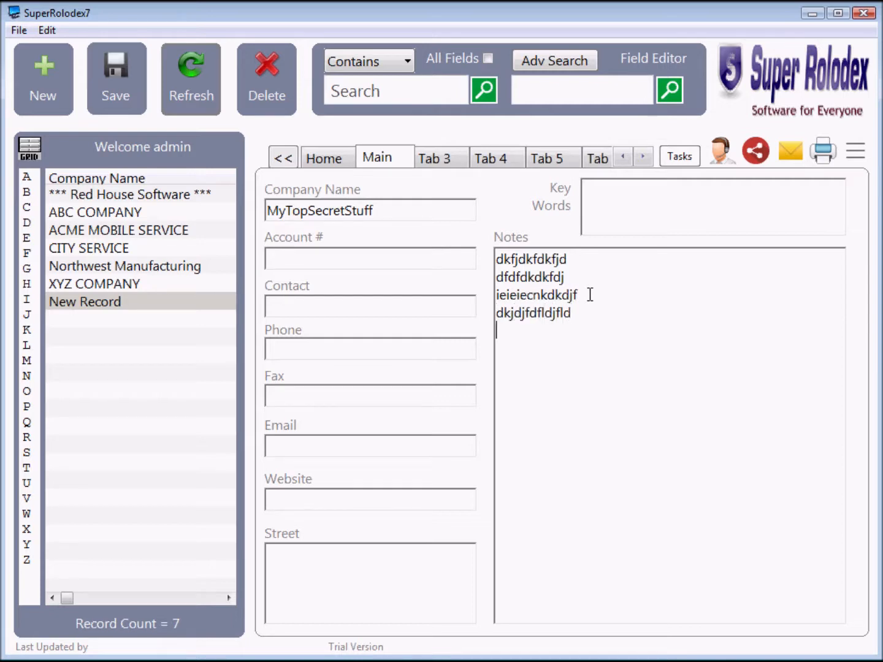
type("top secred")
key("BackSpace")
type("t recepies ")
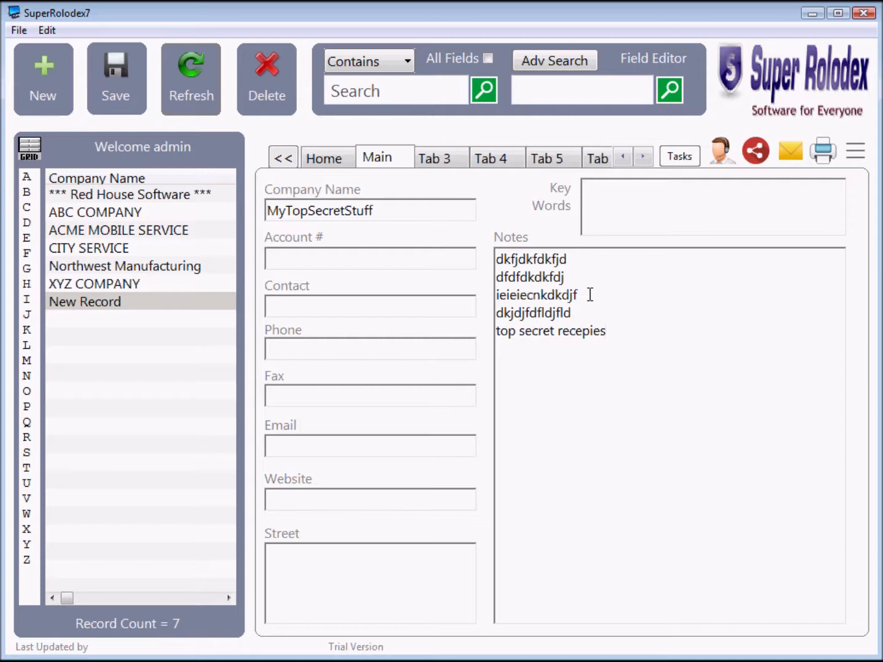
type("top secret stuff")
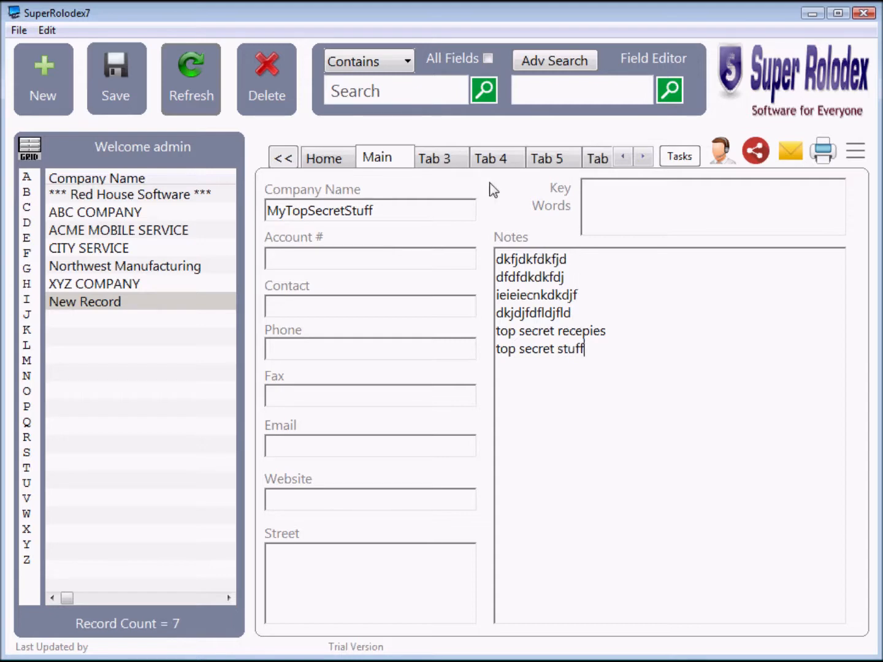
left_click(119, 93)
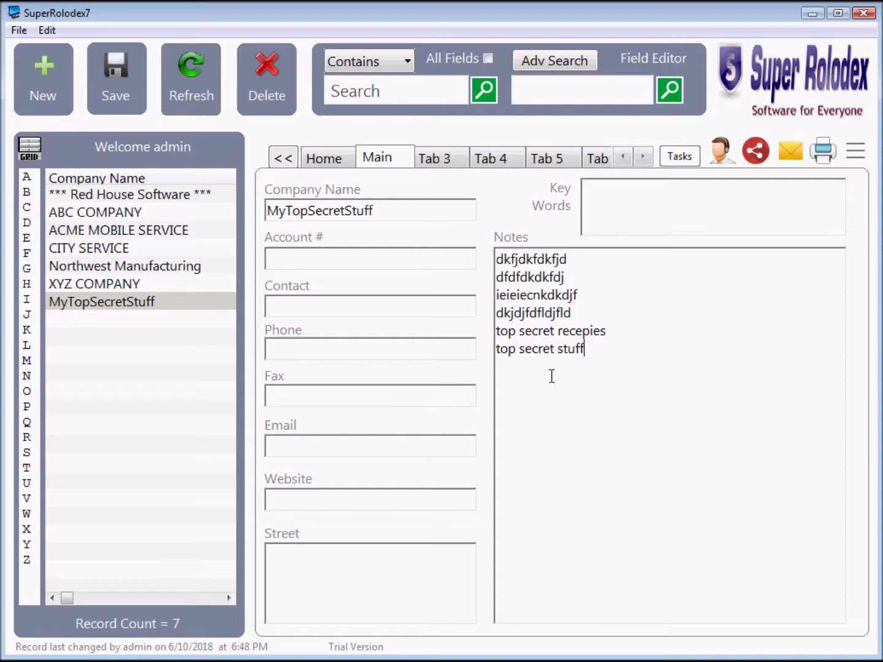
Set a new record password on MyTopSecretStuff, entering it twice and submitting
left_click(857, 154)
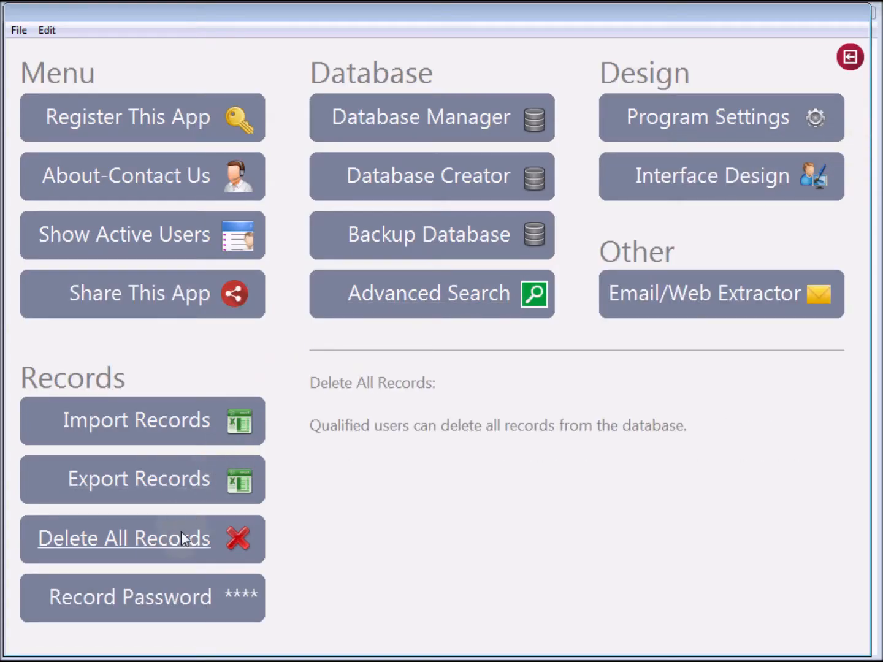
left_click(89, 599)
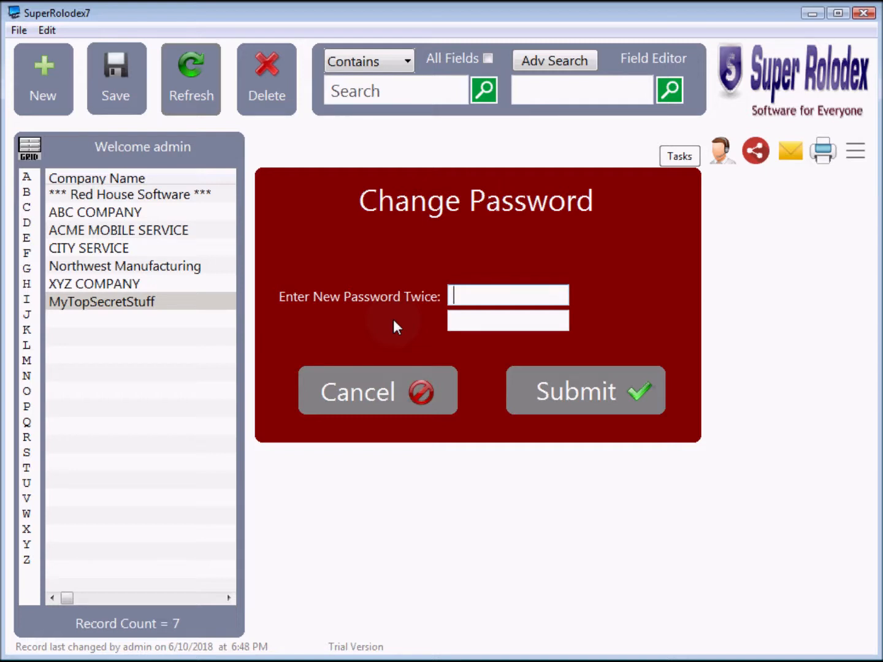
key("Tab")
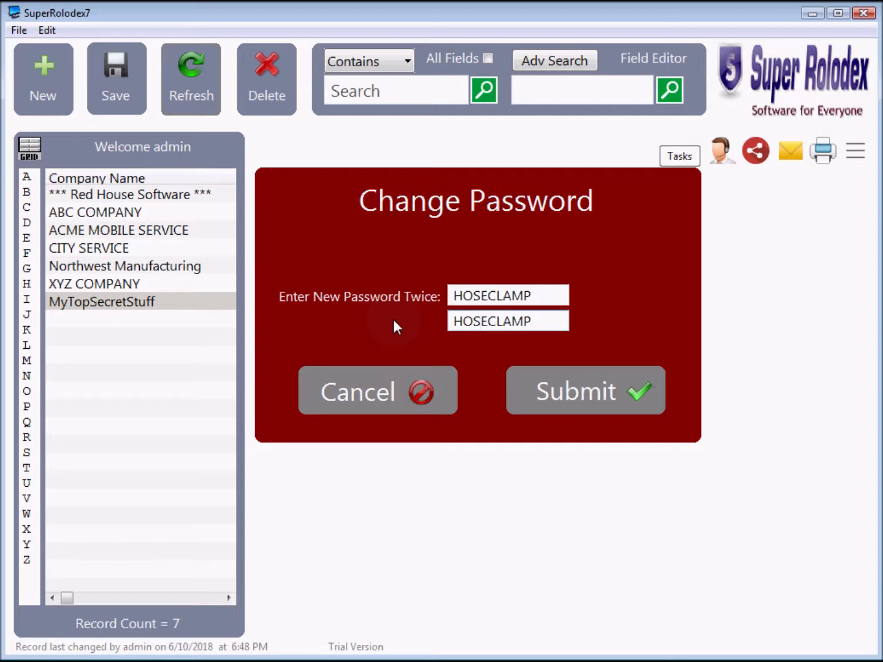
left_click(576, 392)
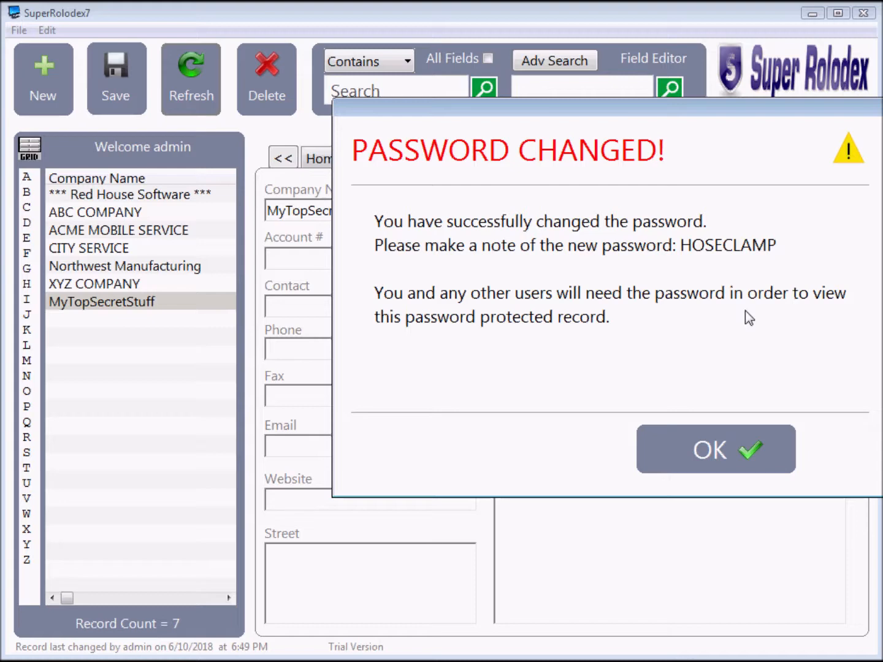
Refresh the list, view ACME MOBILE SERVICE and CITY SERVICE, then select the protected MyTopSecretStuff
left_click(719, 466)
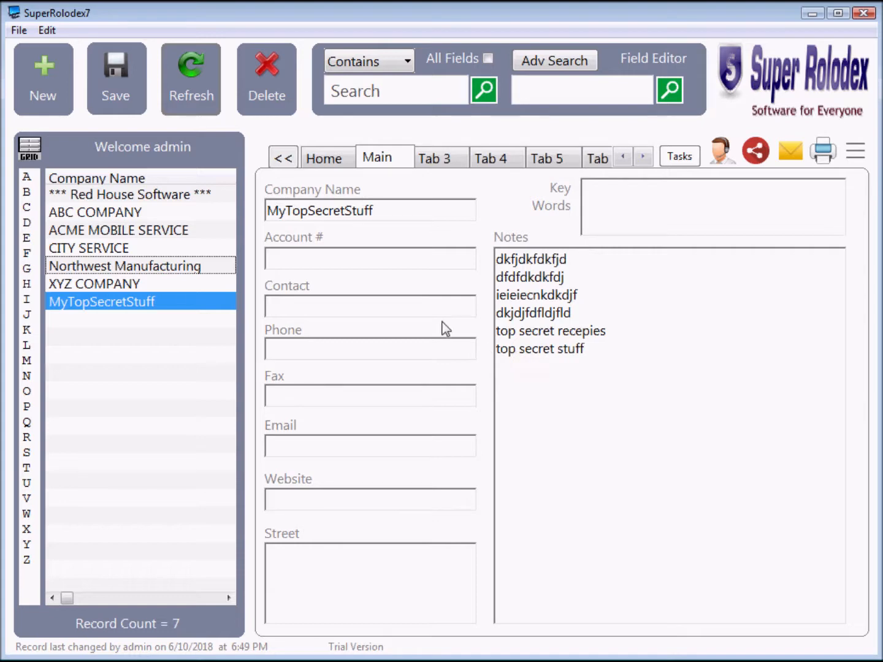
left_click(183, 96)
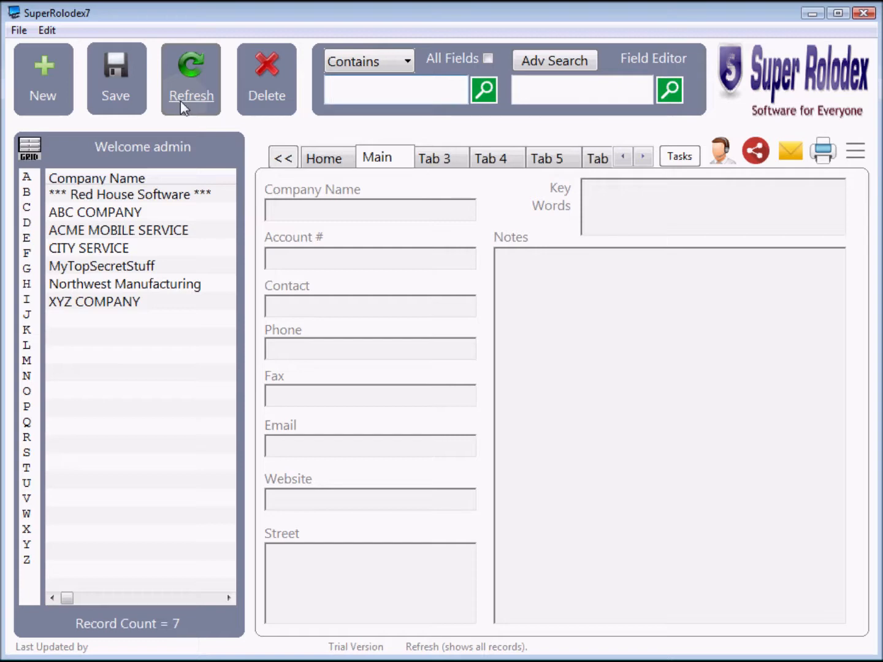
left_click(118, 232)
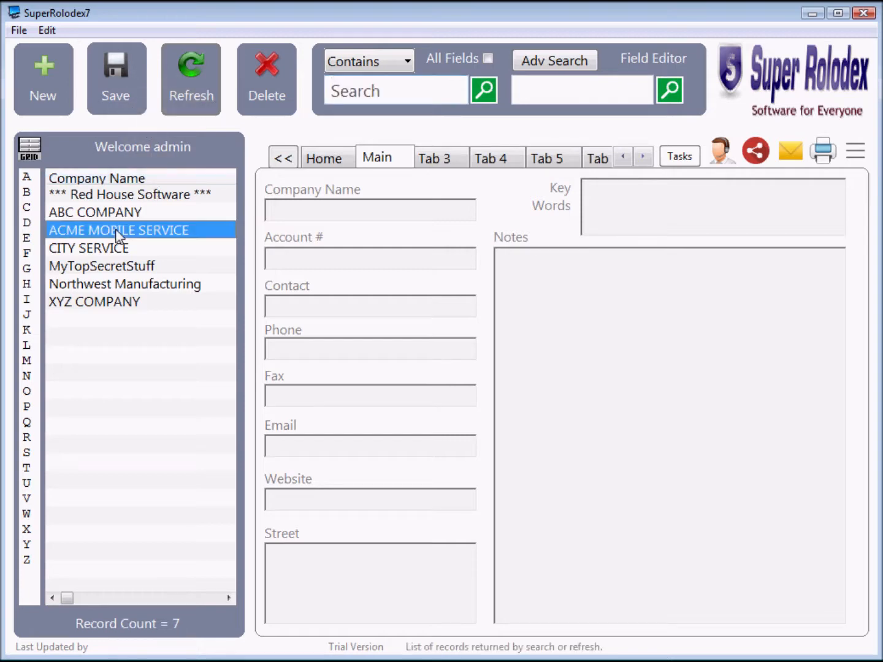
left_click(116, 247)
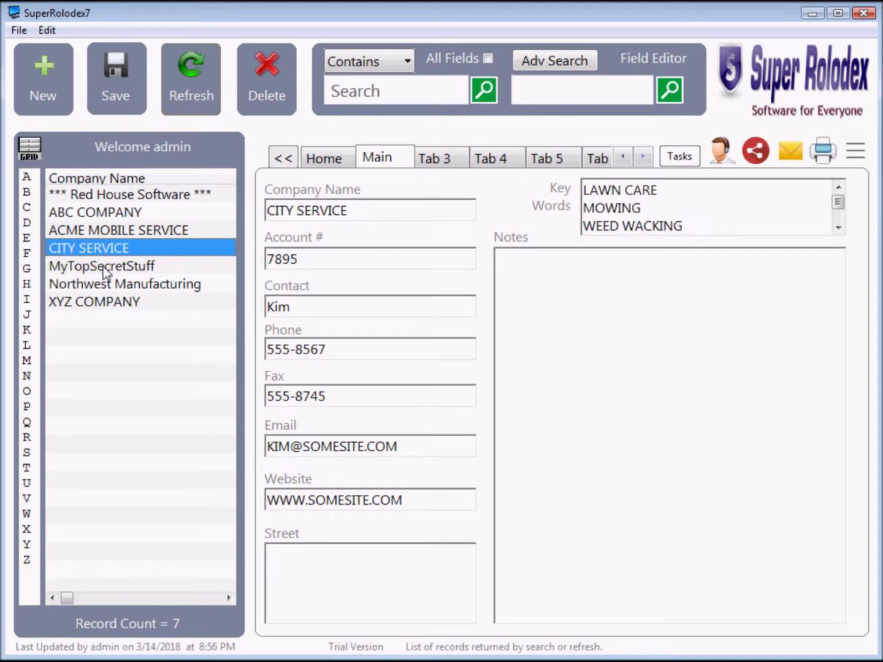
left_click(103, 267)
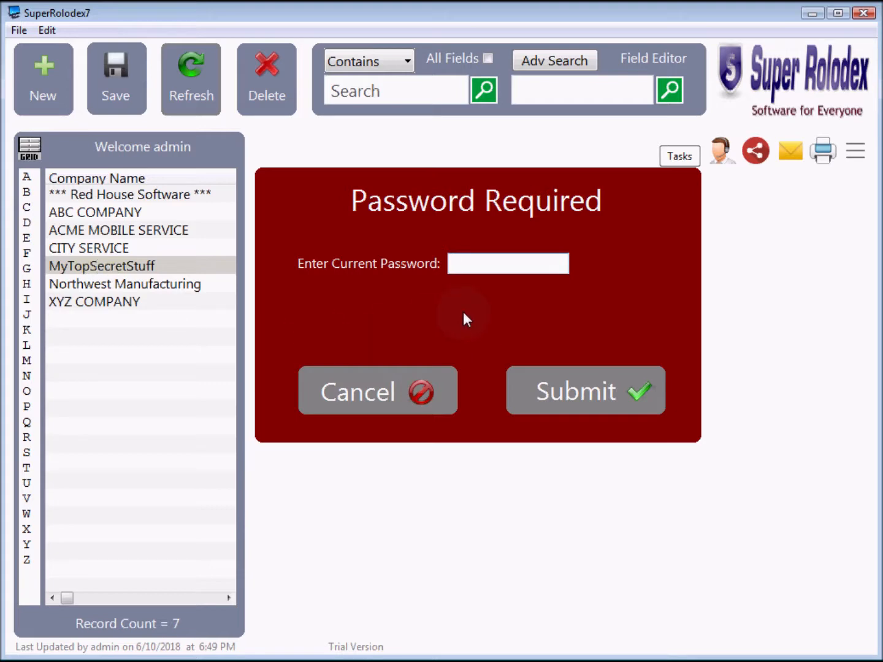
Try a wrong password, dismiss the invalid-password warning, and reopen MyTopSecretStuff's password prompt
type("DFDFD")
left_click(568, 391)
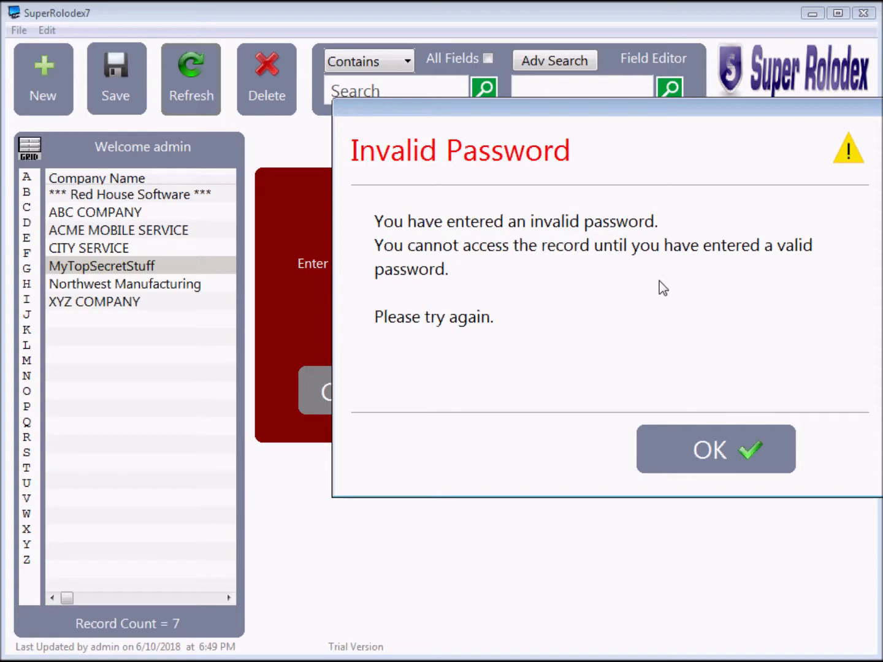
left_click(716, 449)
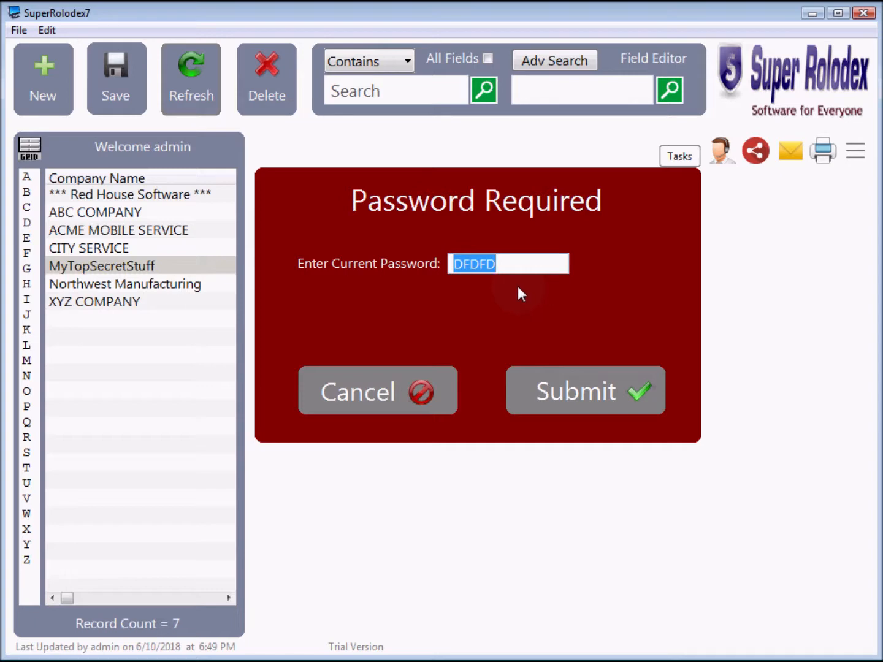
left_click(536, 393)
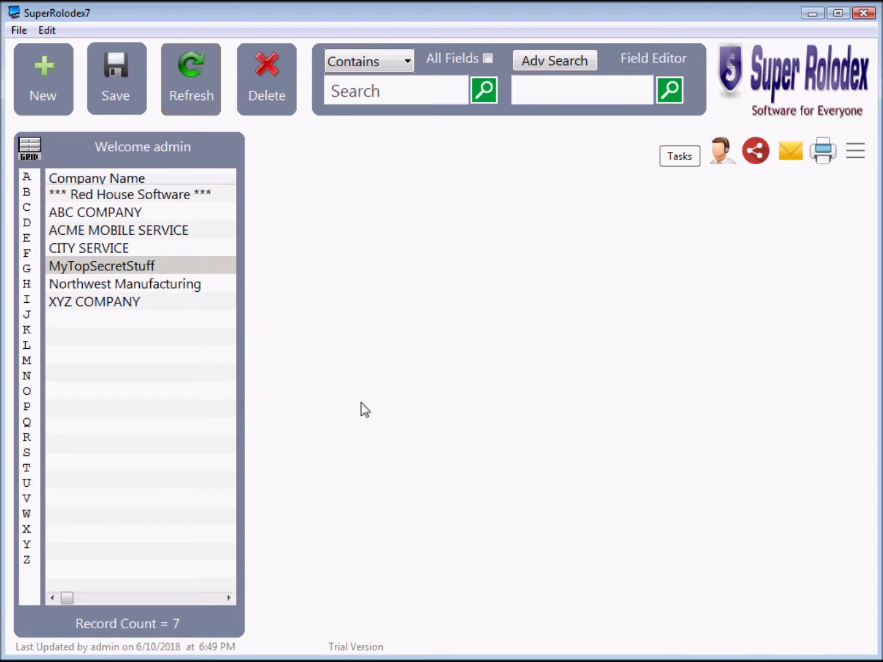
left_click(104, 273)
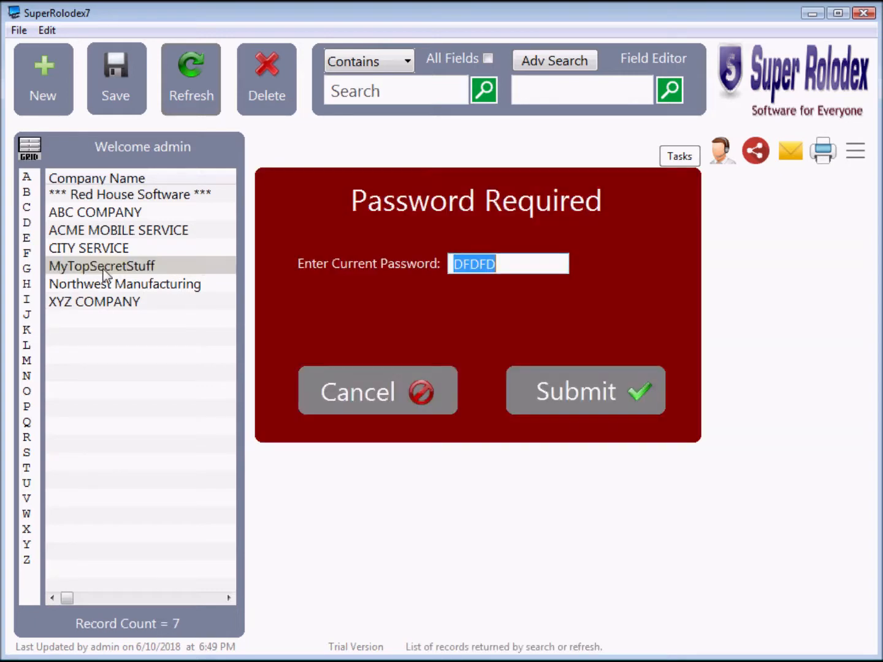
Check the locked record's PROTECTED fields in the full grid, return to the list, and cancel the prompt
left_click(29, 148)
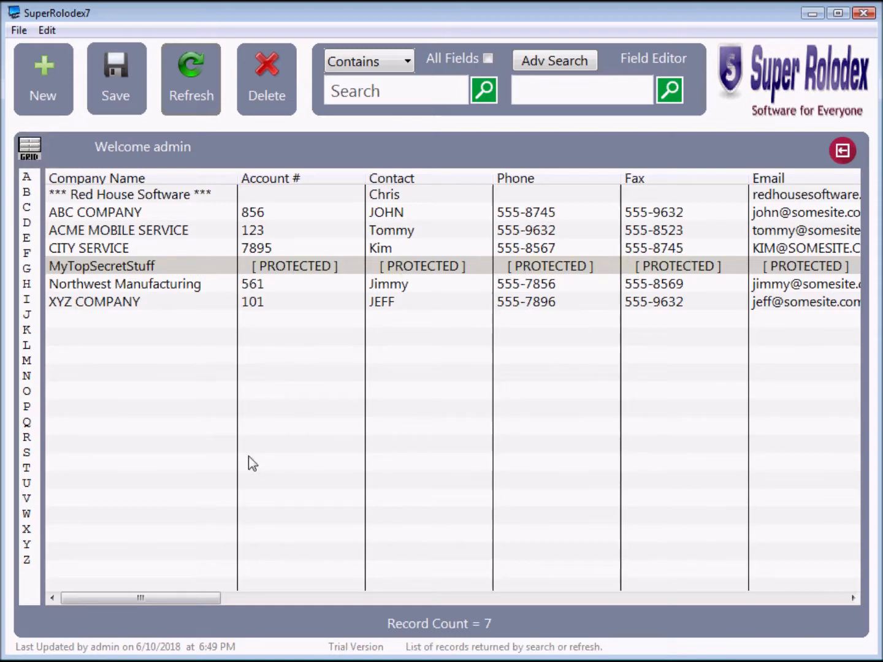
left_click_drag(183, 599, 154, 596)
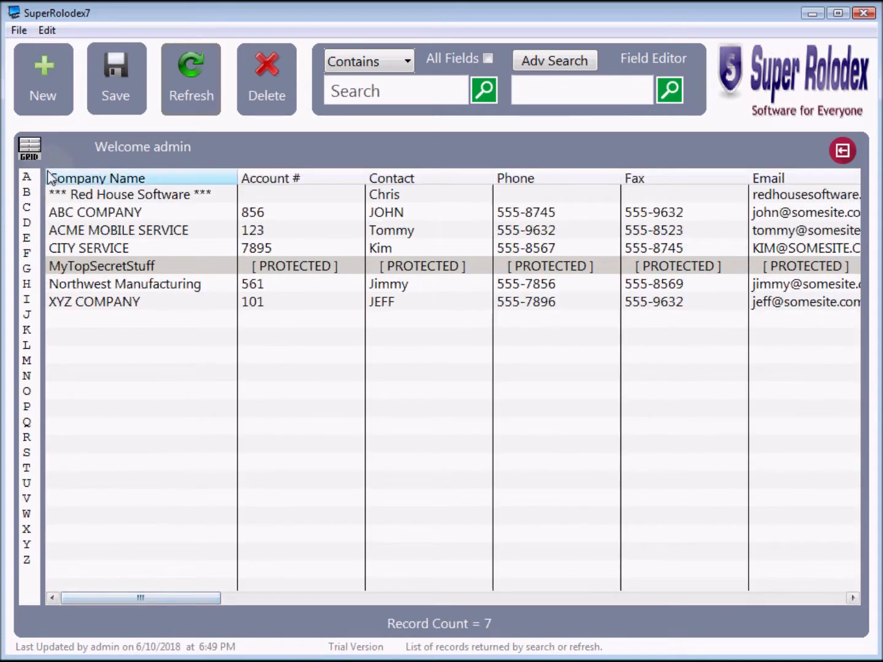
left_click(28, 151)
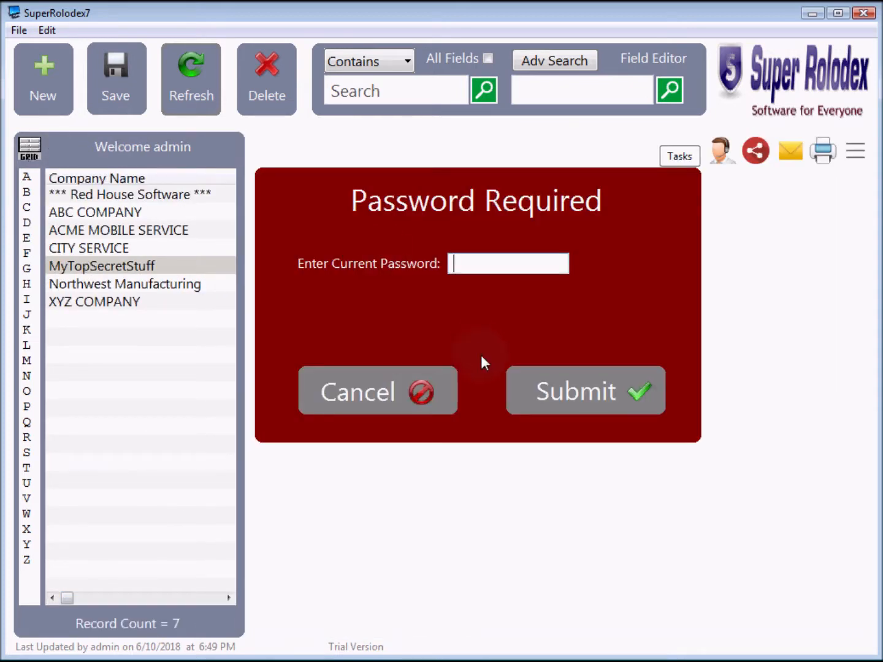
left_click(363, 393)
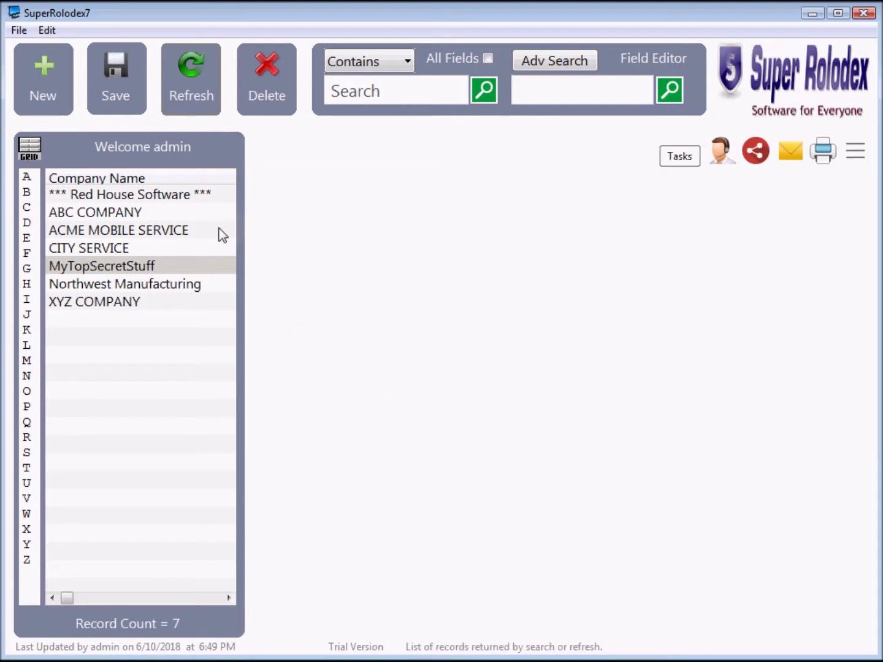
Unlock MyTopSecretStuff with its record password to reveal its notes
left_click(96, 264)
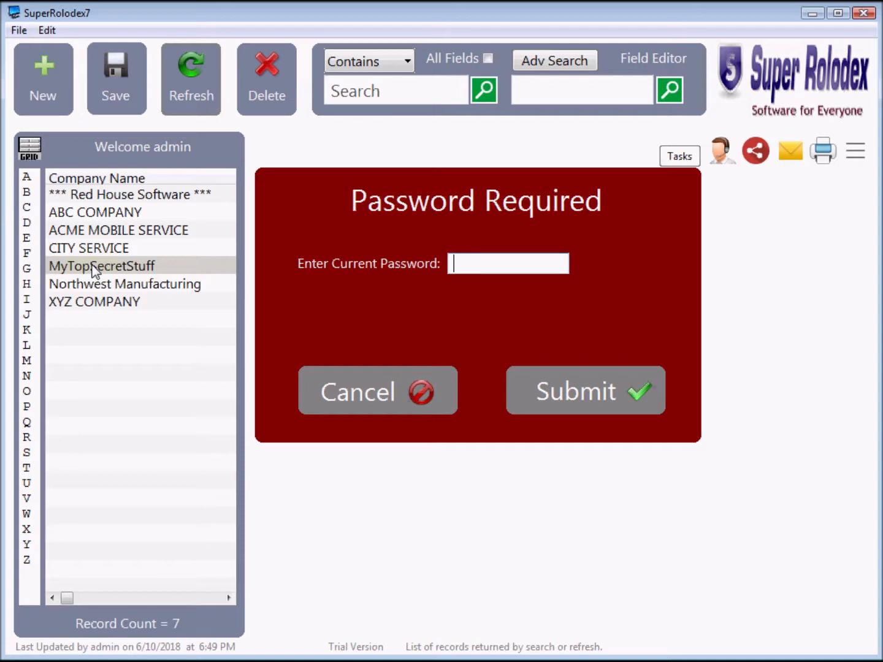
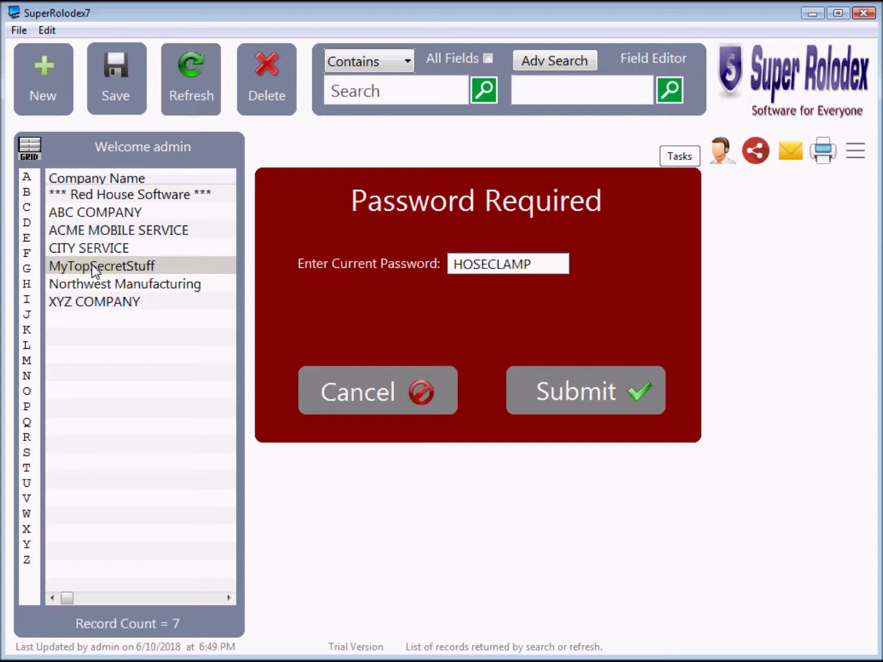
left_click(567, 402)
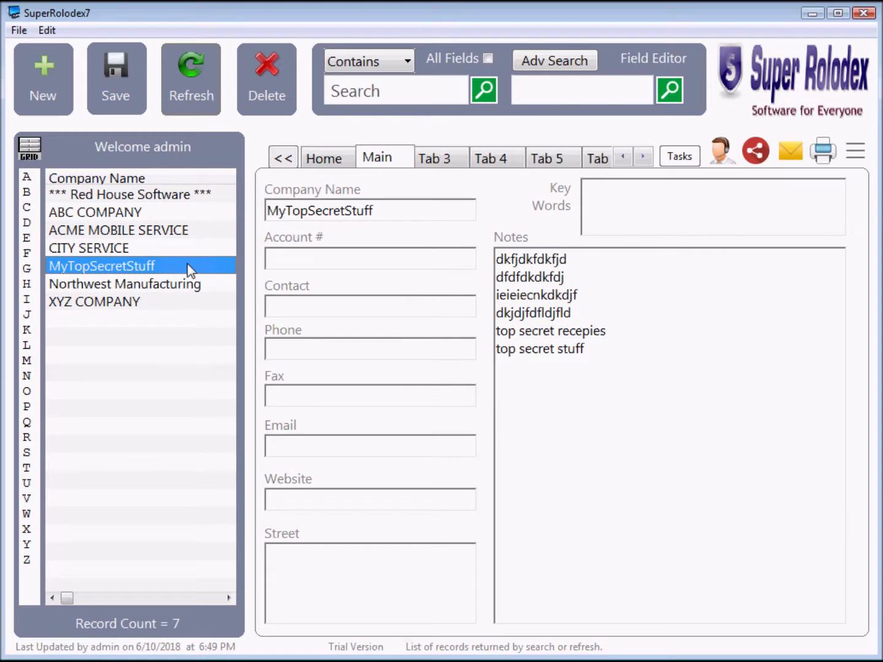
Refresh the list and unlock MyTopSecretStuff again with the same password
left_click(184, 73)
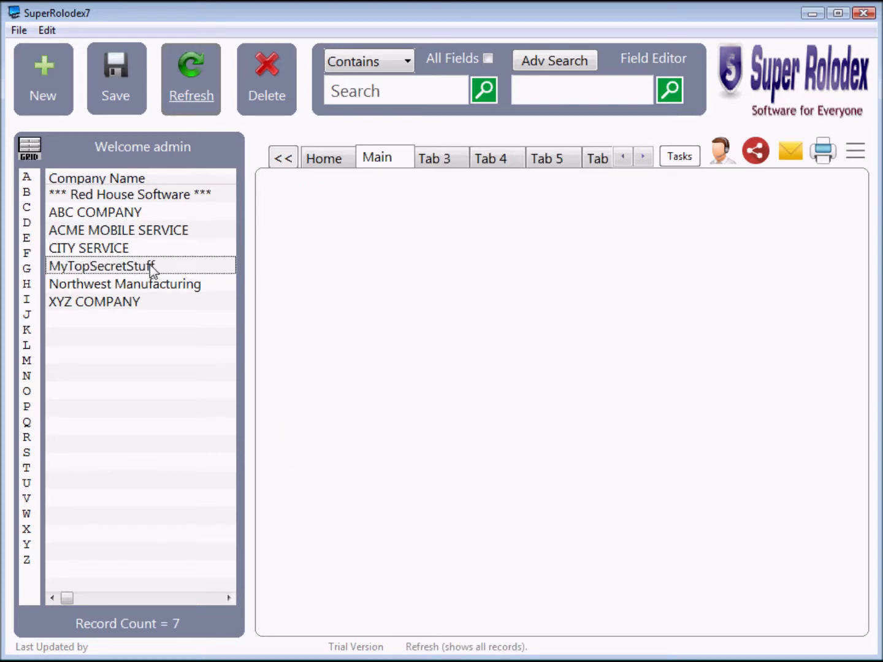
left_click(118, 269)
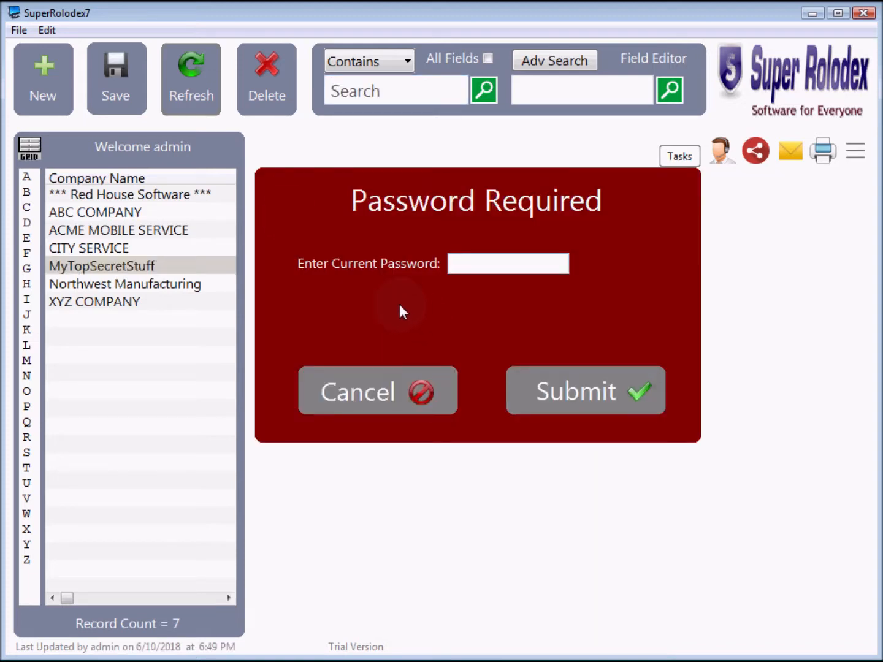
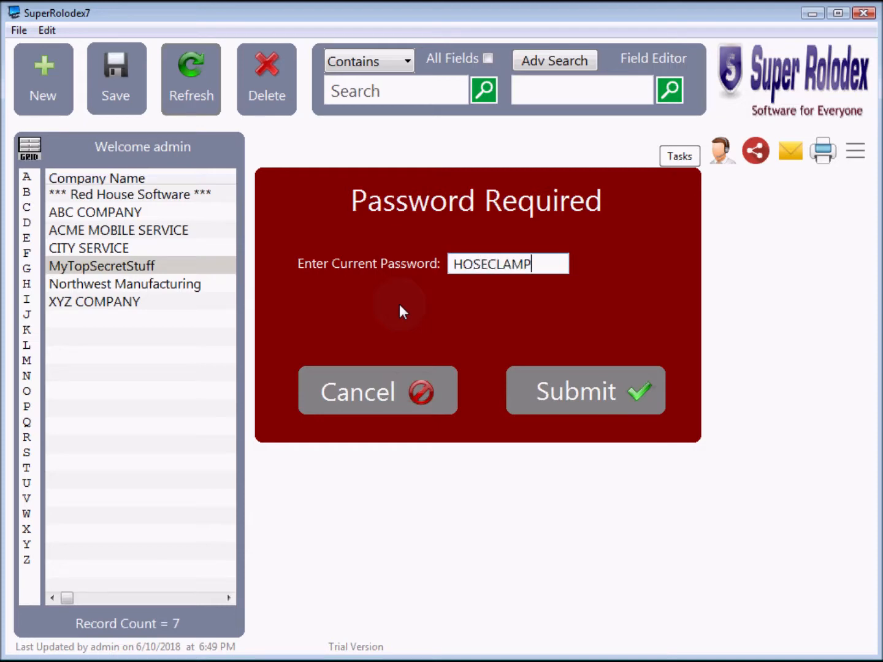
left_click(584, 390)
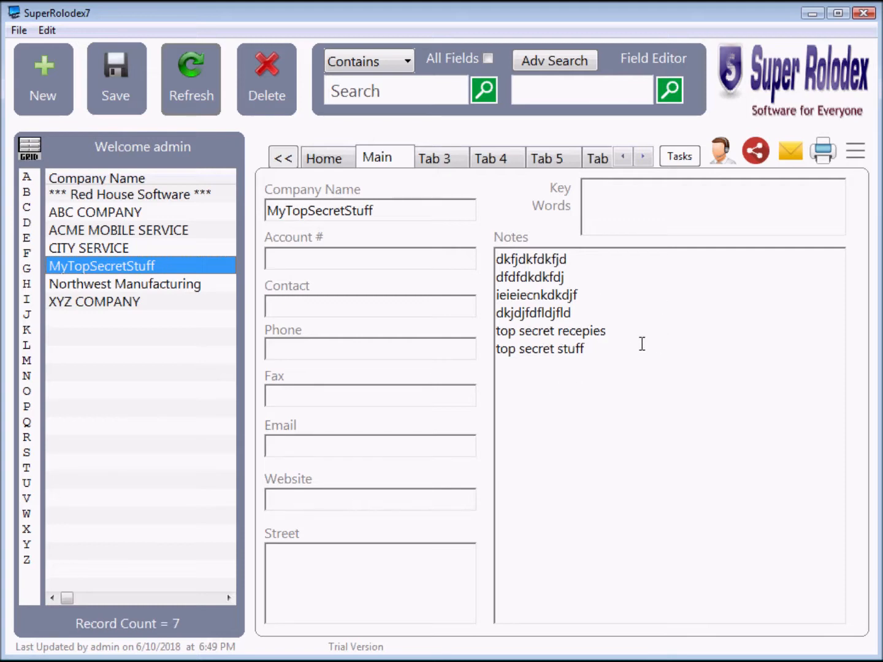
Clear the record password by entering the current one and leaving the new fields blank
left_click(854, 153)
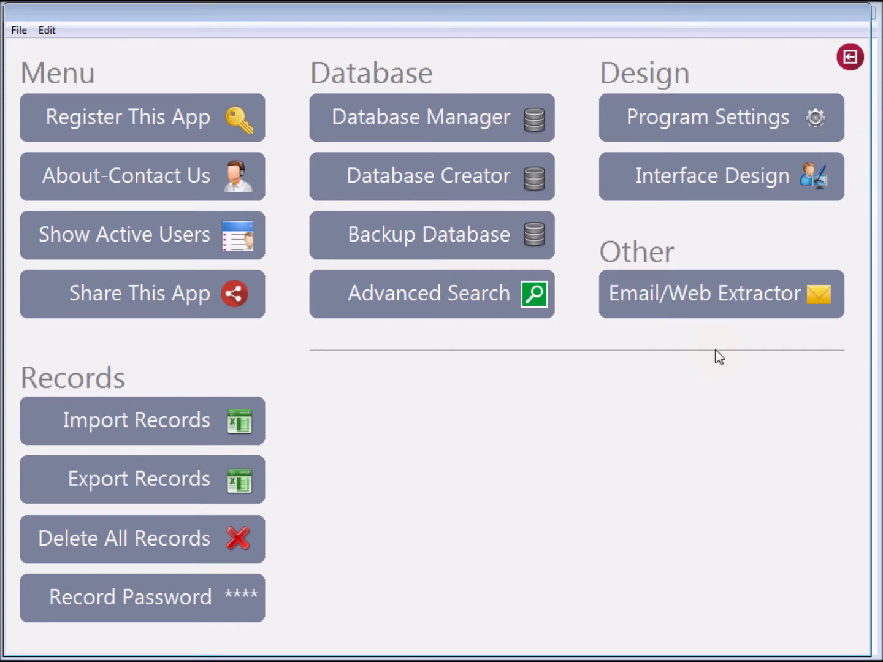
left_click(115, 607)
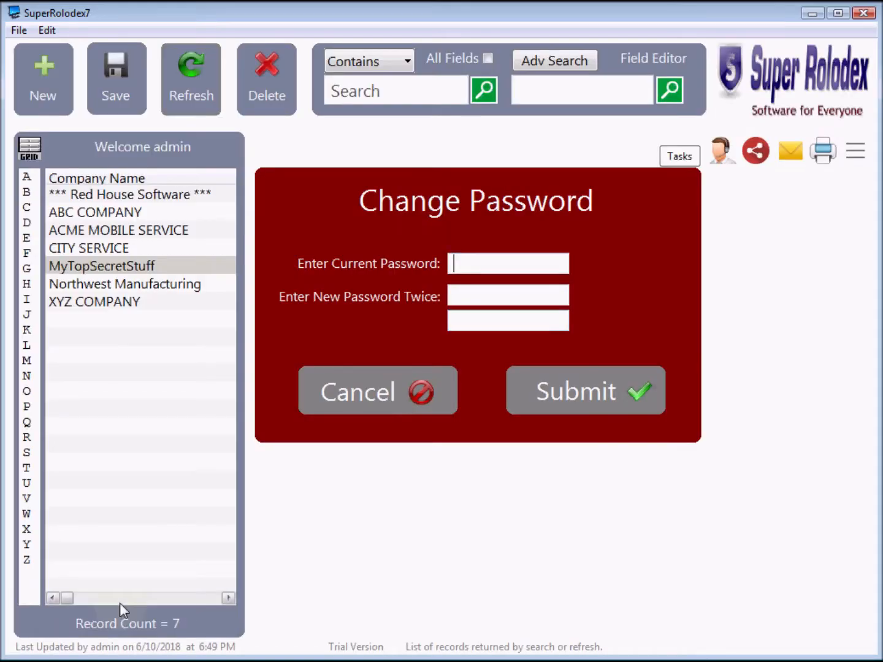
left_click(518, 258)
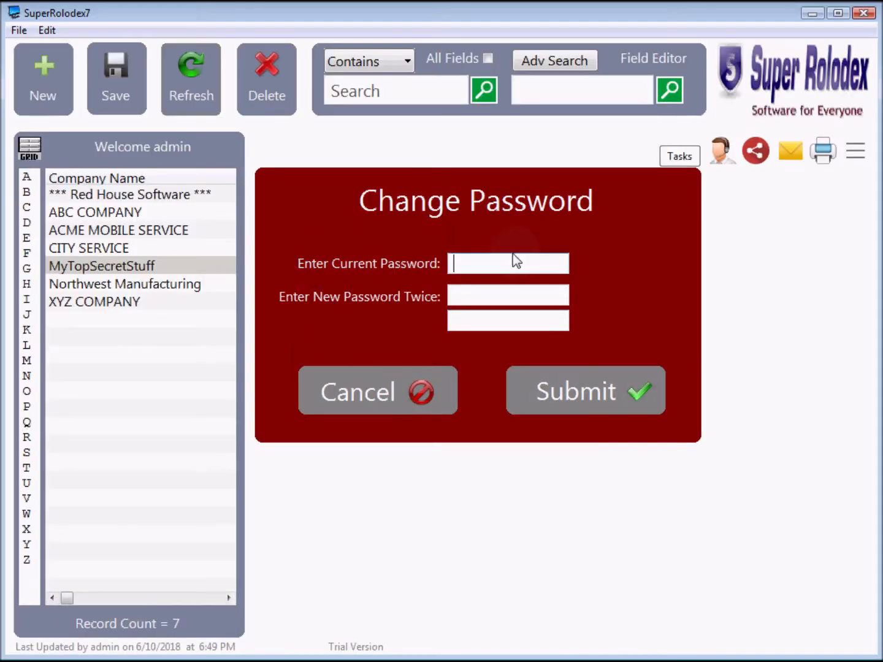
left_click(565, 391)
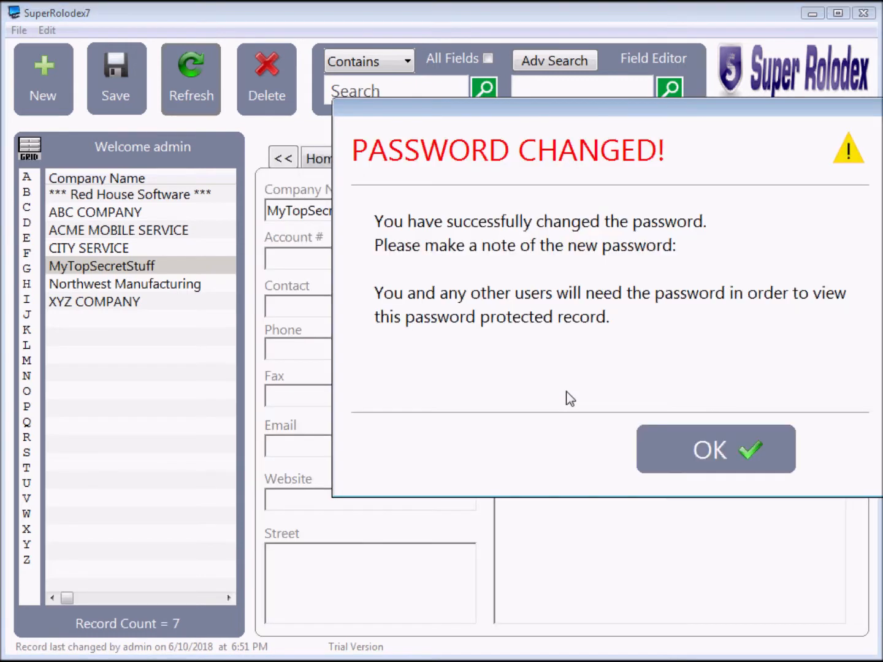
left_click(716, 449)
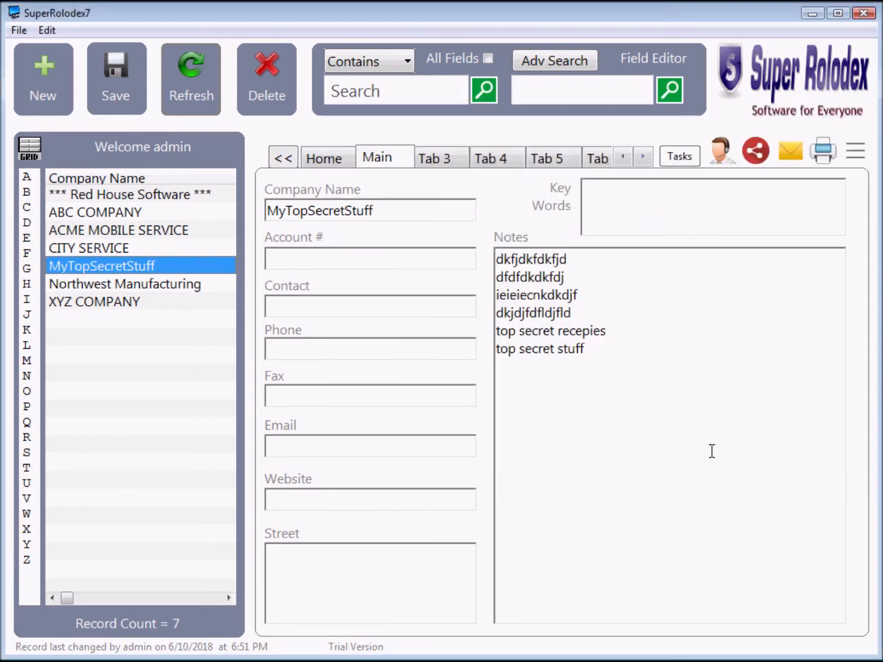
Refresh the list and reopen MyTopSecretStuff, which now shows its notes without a prompt
left_click(168, 85)
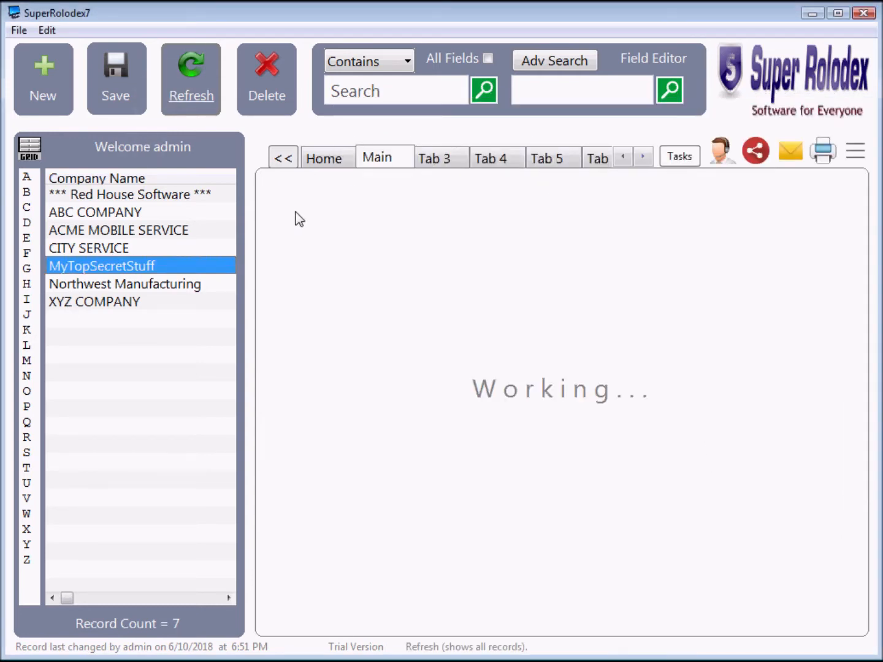
left_click(108, 247)
left_click(112, 263)
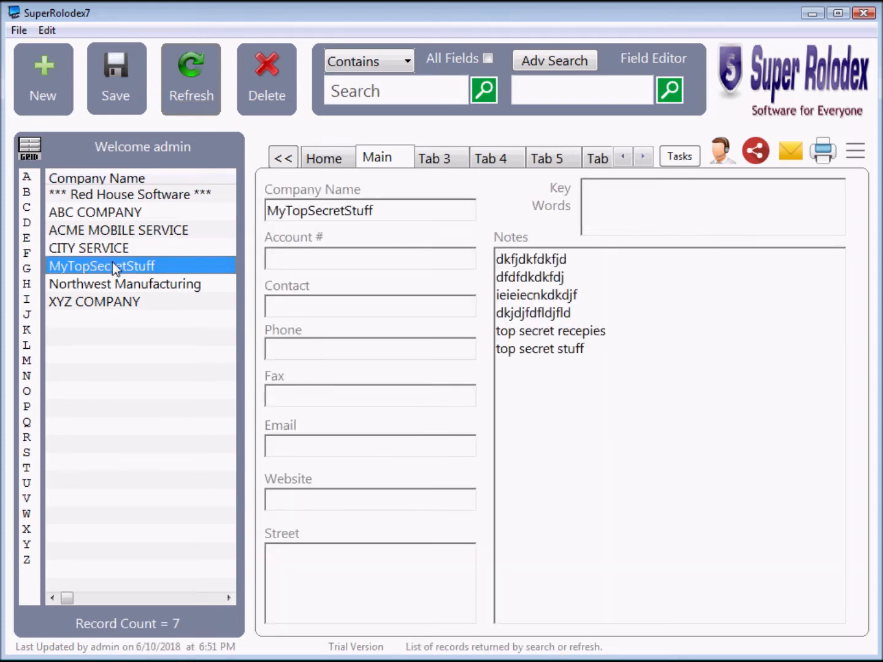